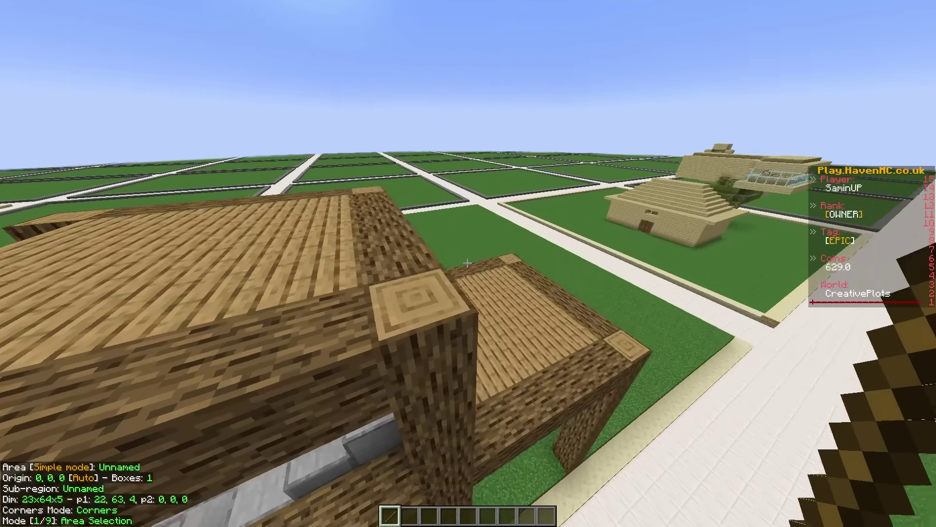
Paste the loaded schematic of the log-framed farm building with the stone staircase into the world on the sand.
{"action": "right_click", "coordinate": [468, 264]}
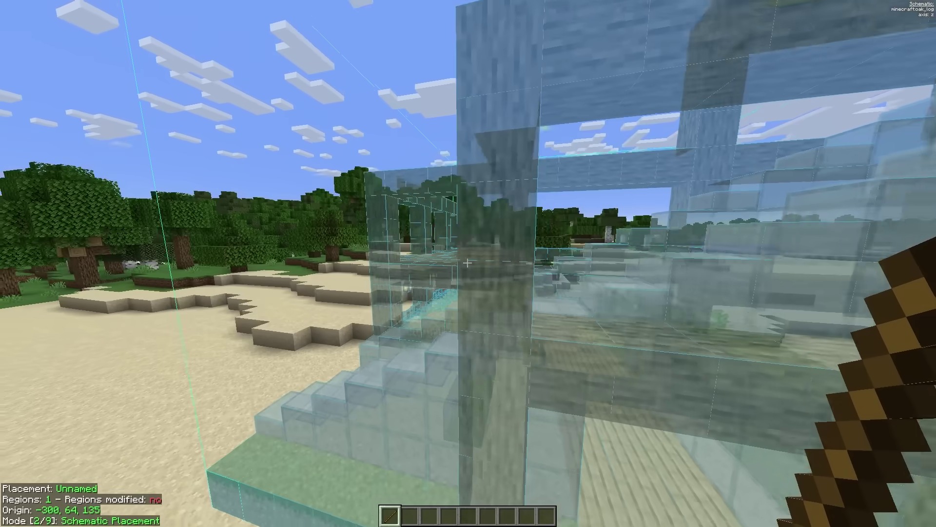
{"action": "key", "text": "r"}
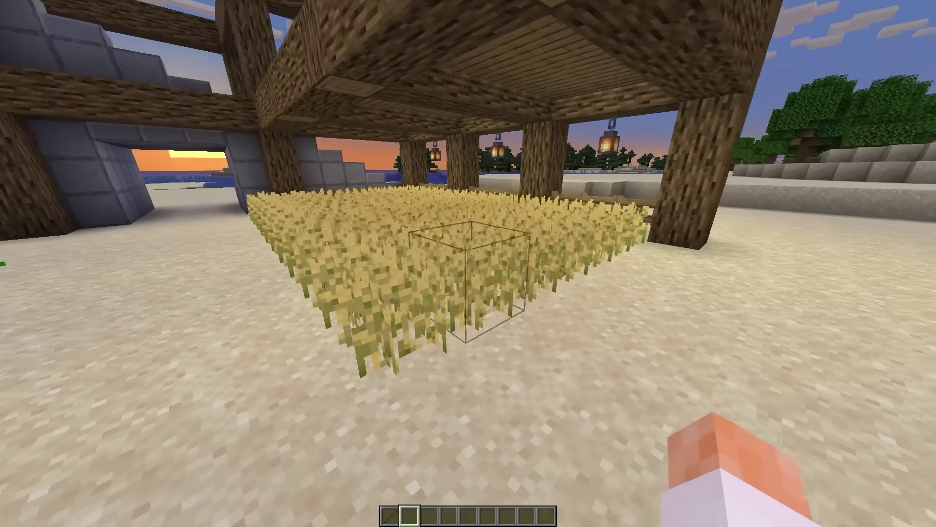
{"action": "key", "text": "s"}
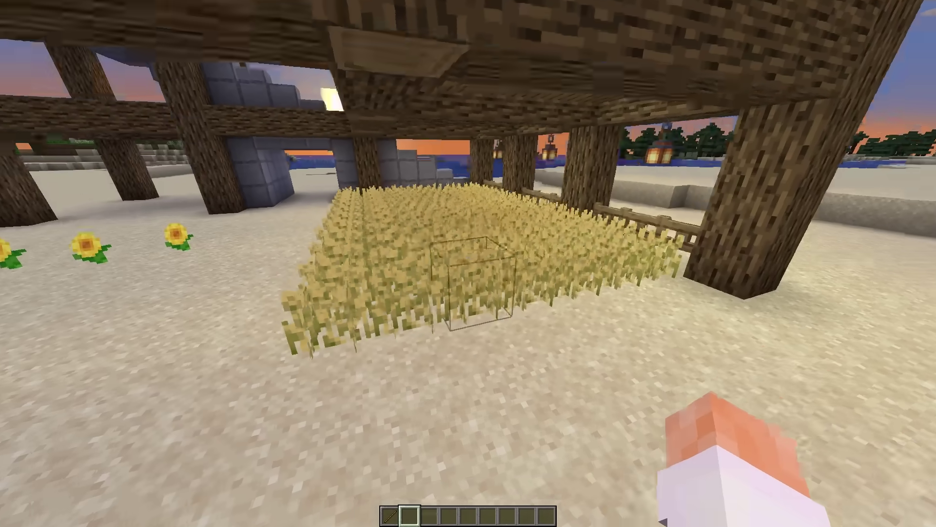
{"action": "key", "text": "w"}
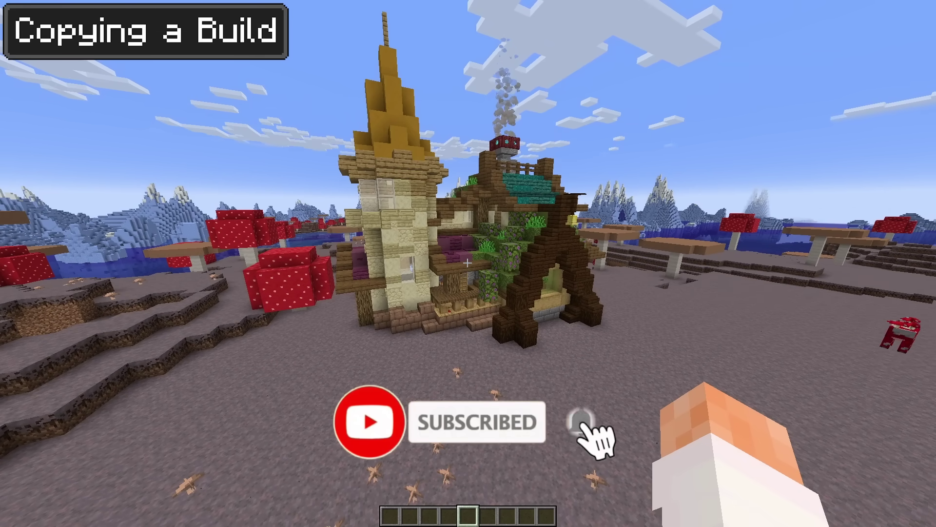
Find a stick in the creative inventory's item search and put it in the first hotbar slot.
{"action": "key", "text": "w"}
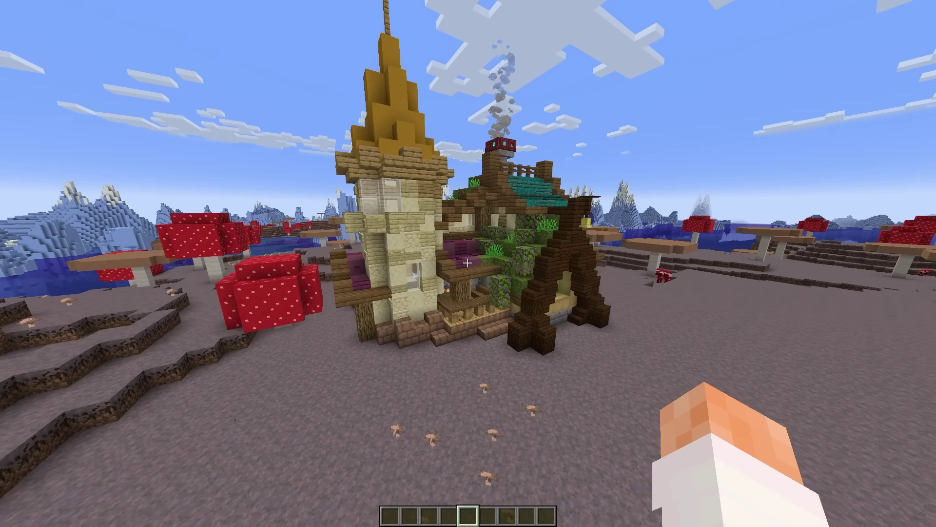
{"action": "key", "text": "e"}
{"action": "left_click", "coordinate": [710, 47]}
{"action": "type", "text": "sti"}
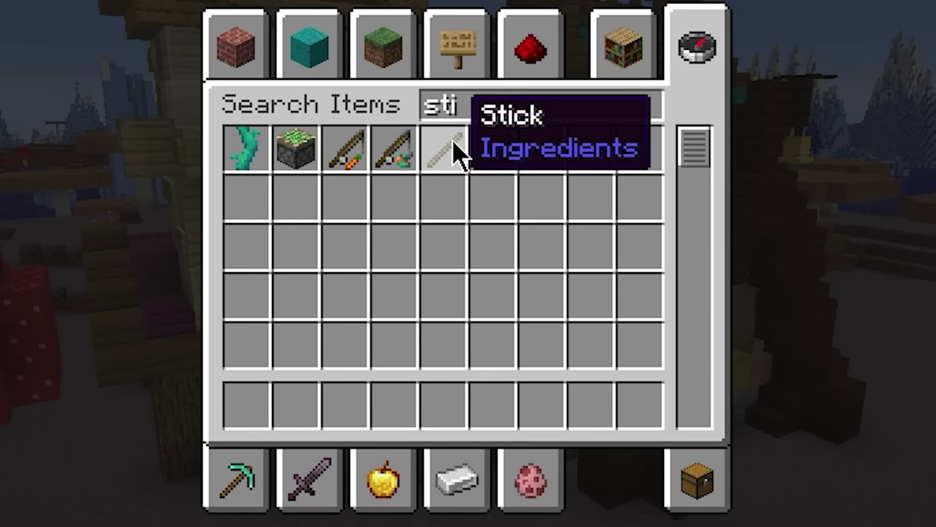
{"action": "left_click", "coordinate": [455, 155]}
{"action": "left_click", "coordinate": [246, 405]}
{"action": "key", "text": "Escape"}
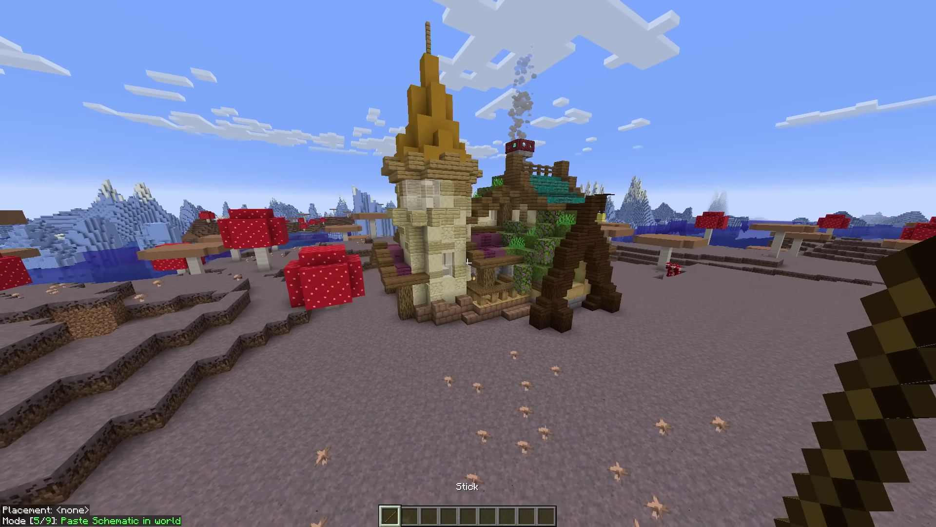
Cycle through the Litematica tool modes with the stick in hand and set the mode to Area Selection.
{"action": "scroll", "coordinate": [467, 264], "scroll_direction": "up", "scroll_amount": 4}
{"action": "key", "text": "w"}
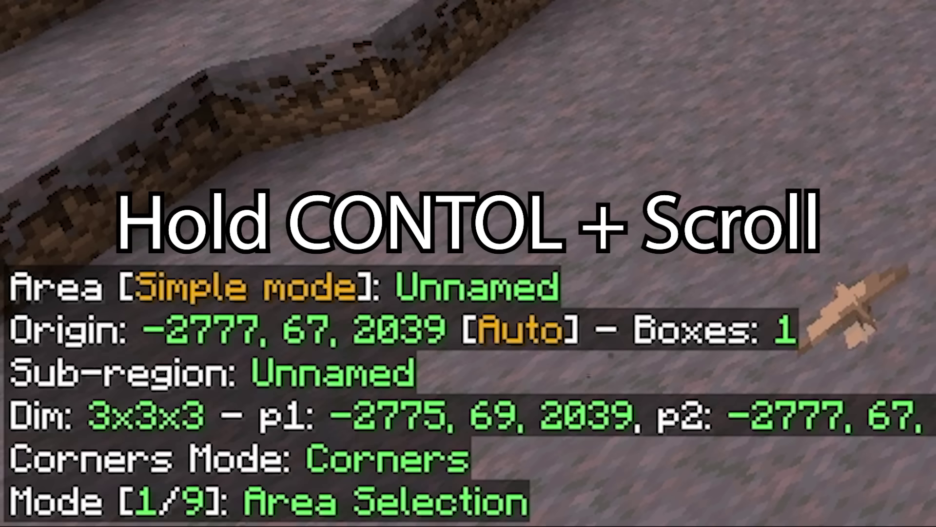
{"action": "scroll", "coordinate": [468, 264], "scroll_direction": "down", "scroll_amount": 5}
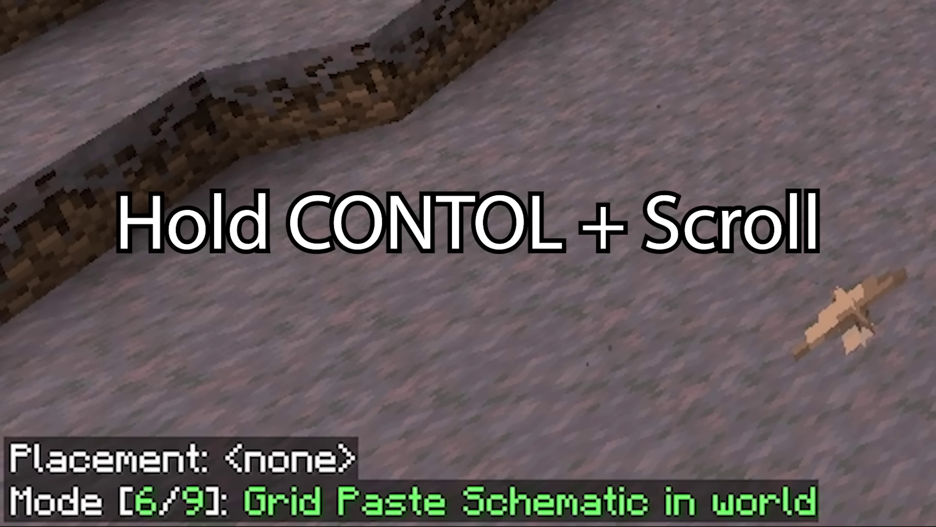
{"action": "scroll", "coordinate": [468, 263], "scroll_direction": "down", "scroll_amount": 1}
{"action": "scroll", "coordinate": [468, 263], "scroll_direction": "down", "scroll_amount": 2}
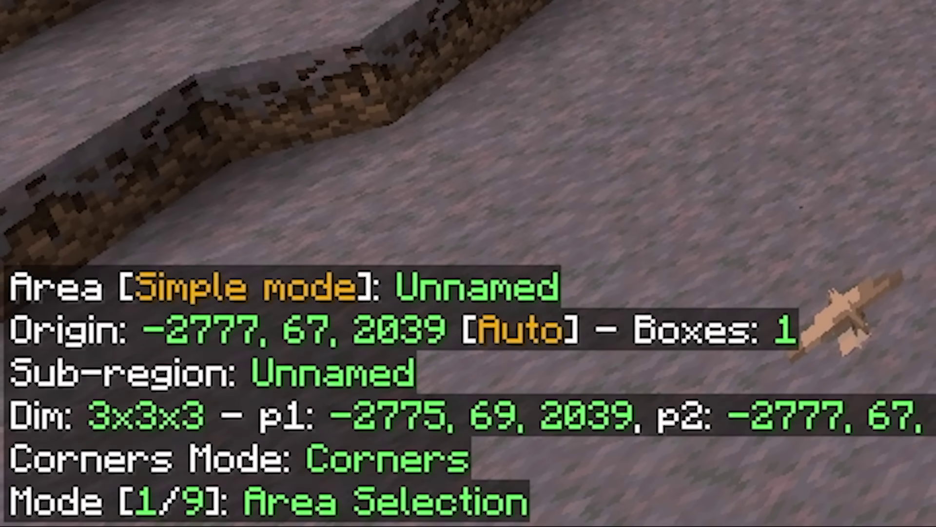
{"action": "scroll", "coordinate": [468, 263], "scroll_direction": "down", "scroll_amount": 1}
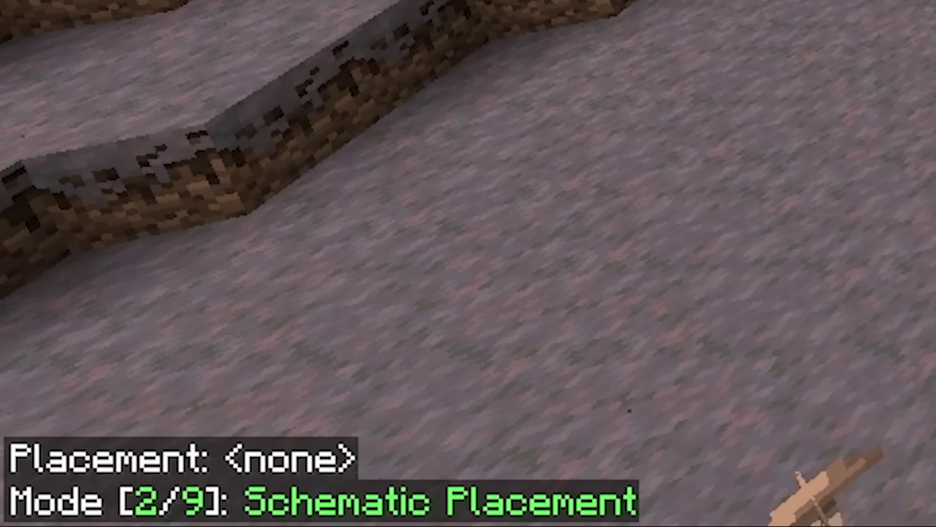
{"action": "scroll", "coordinate": [468, 263], "scroll_direction": "down", "scroll_amount": 4}
{"action": "scroll", "coordinate": [469, 263], "scroll_direction": "up", "scroll_amount": 1}
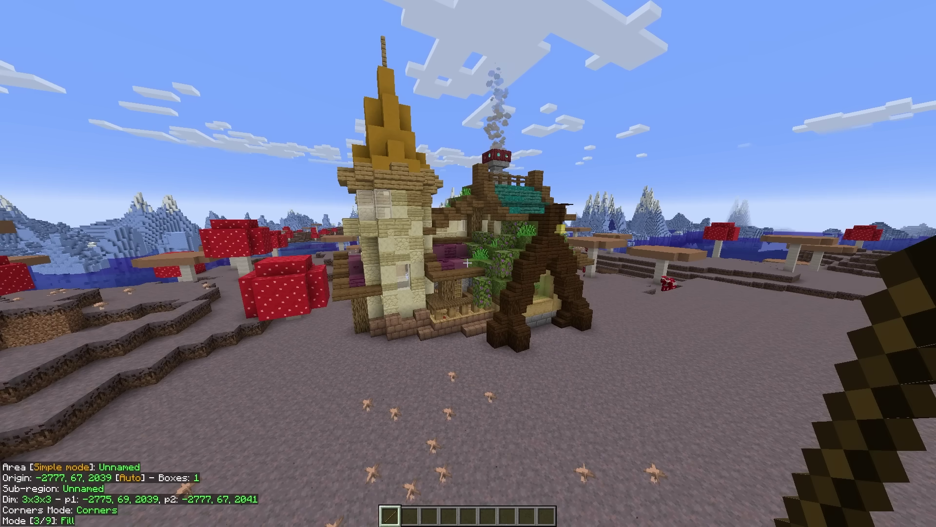
{"action": "key", "text": "d"}
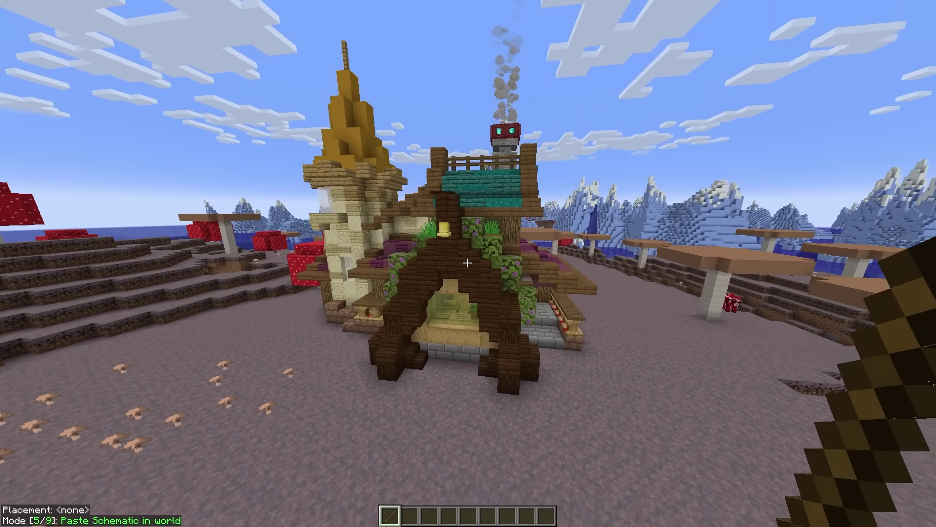
{"action": "key", "text": "w"}
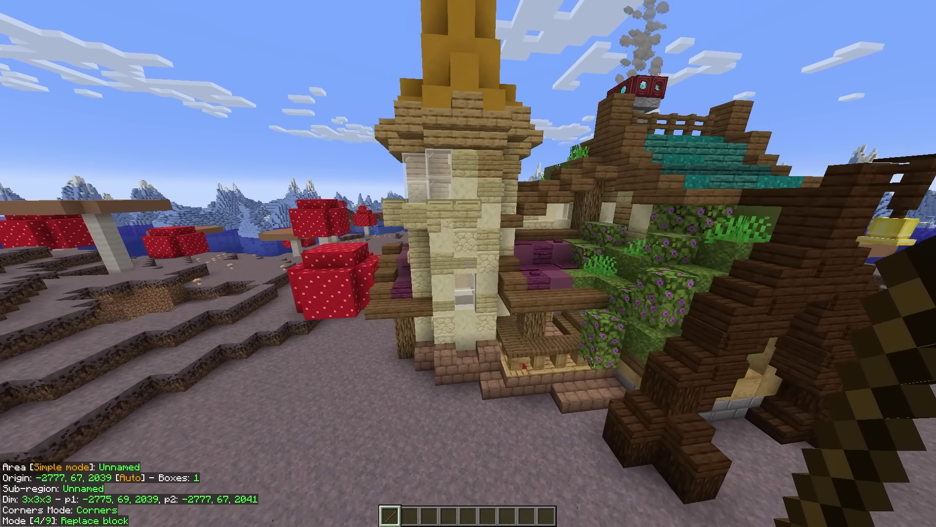
{"action": "scroll", "coordinate": [469, 263], "scroll_direction": "up", "scroll_amount": 3}
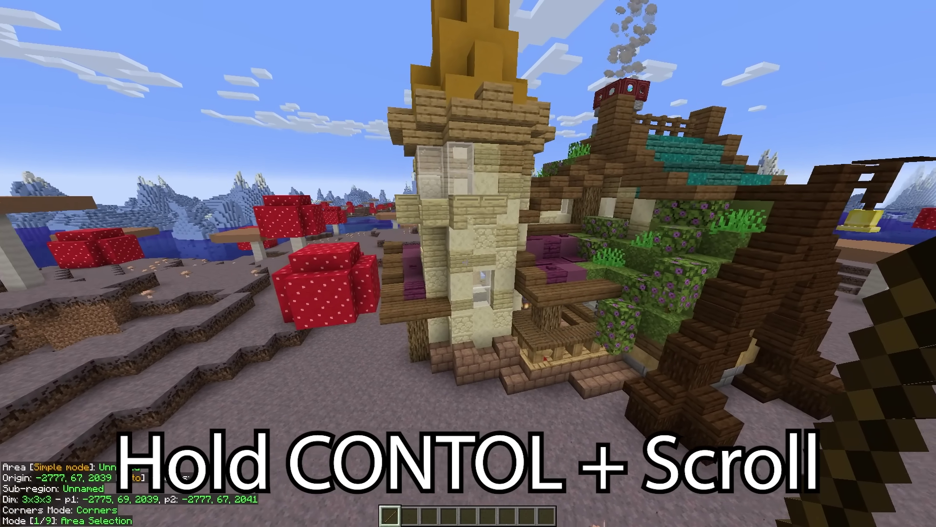
Set selection point 1 on the ground in front of the house's tower at x -2811, y 71, z 1914.
{"action": "key", "text": "w"}
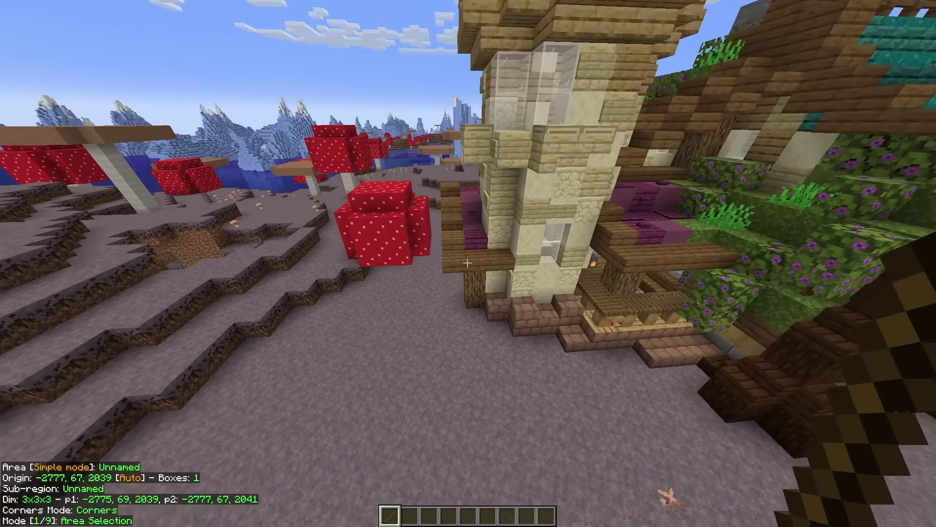
{"action": "key", "text": "w"}
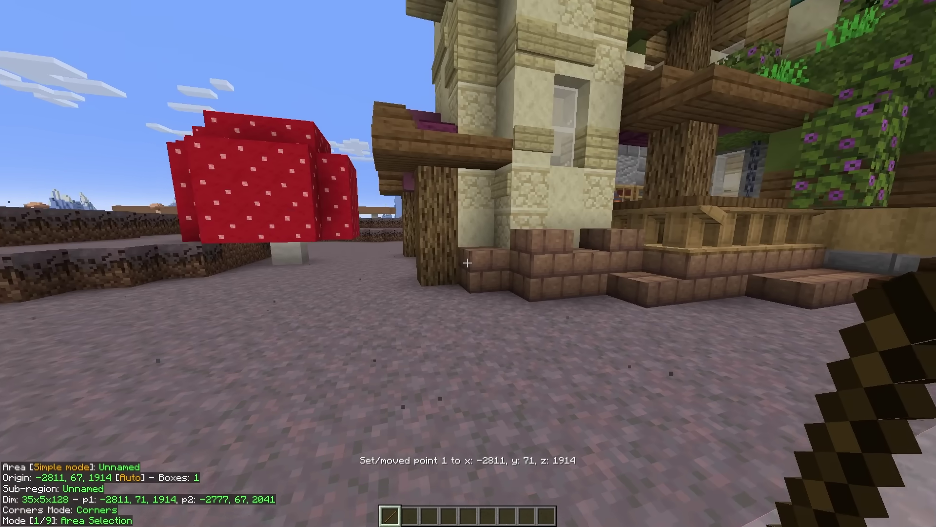
{"action": "key", "text": "s"}
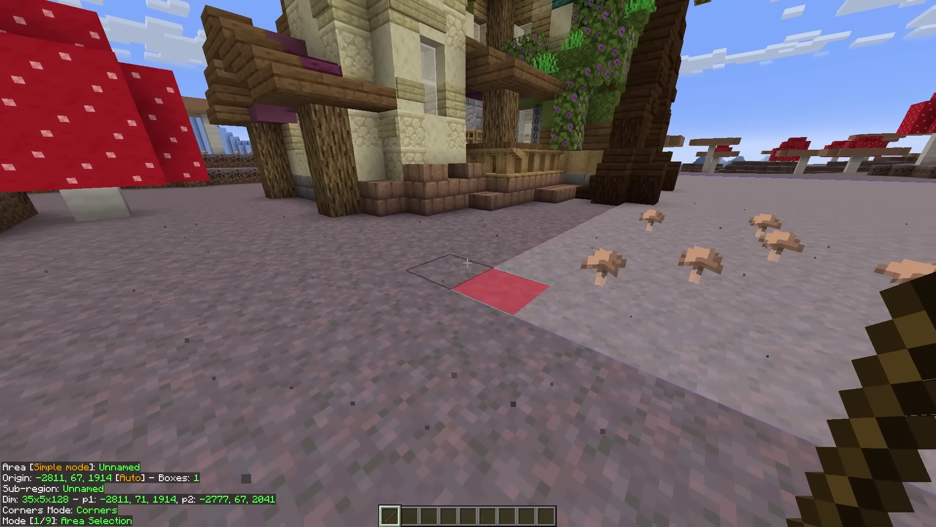
{"action": "key", "text": "w"}
{"action": "left_click", "coordinate": [468, 263]}
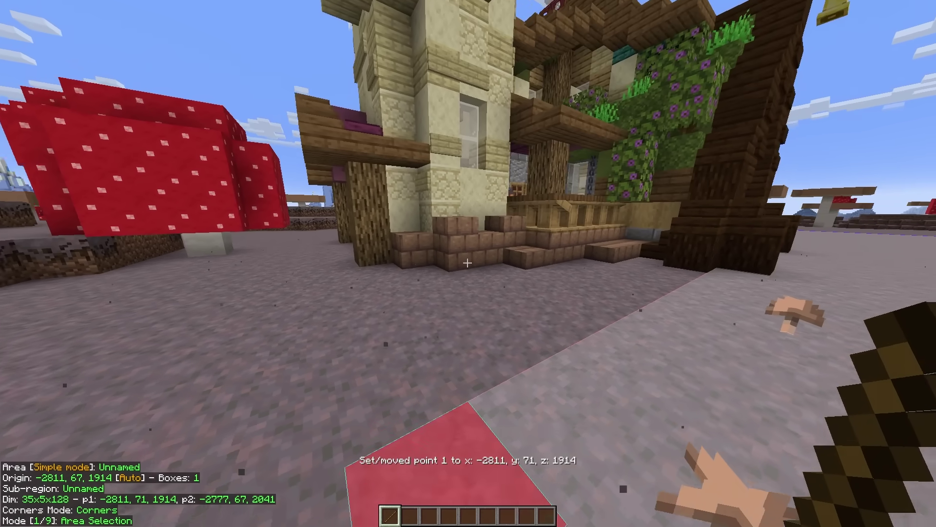
Set selection point 2 on the tower wall above the brick base at x -2808, y 73, z 1908.
{"action": "key", "text": "w"}
{"action": "right_click", "coordinate": [468, 263]}
{"action": "key", "text": "s"}
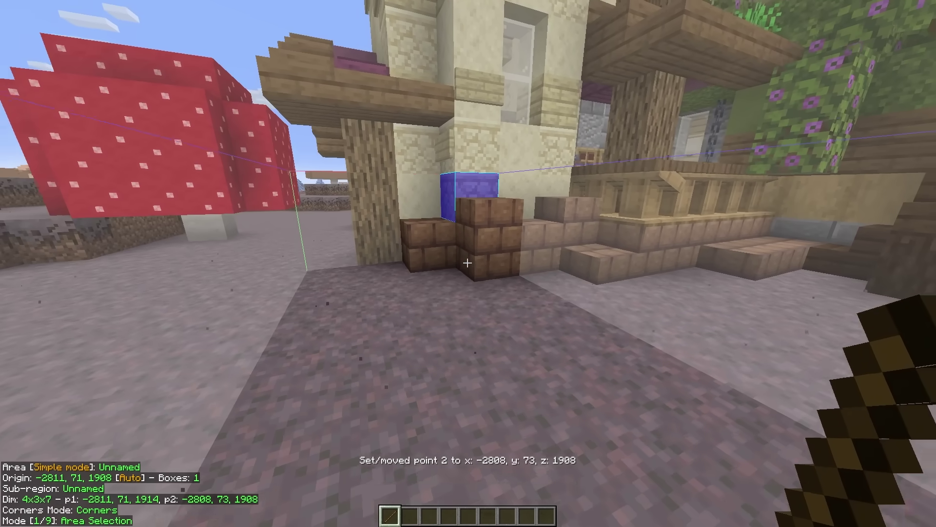
{"action": "key", "text": "w"}
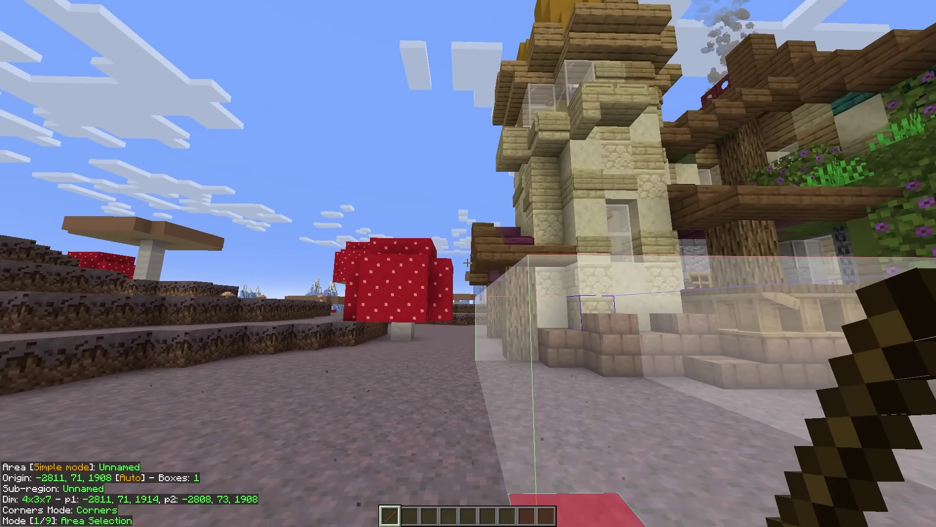
{"action": "key", "text": "s"}
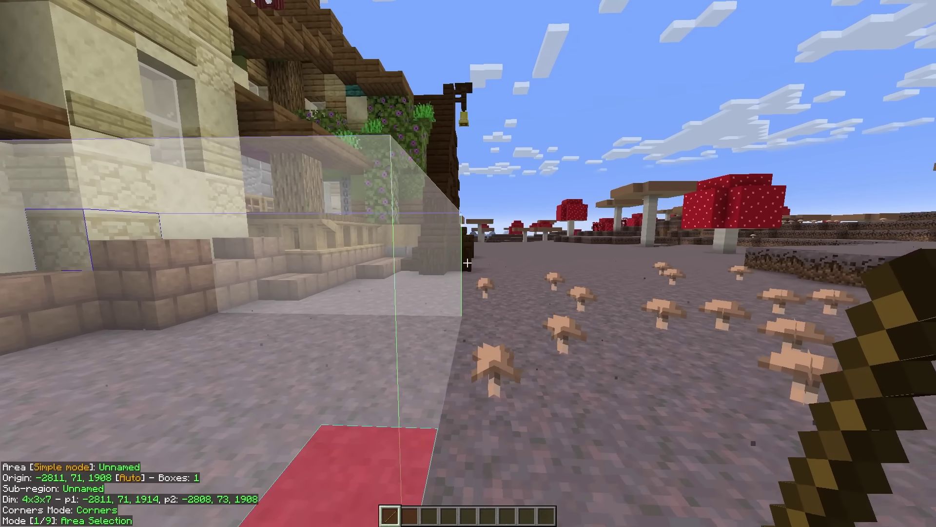
{"action": "key", "text": "w"}
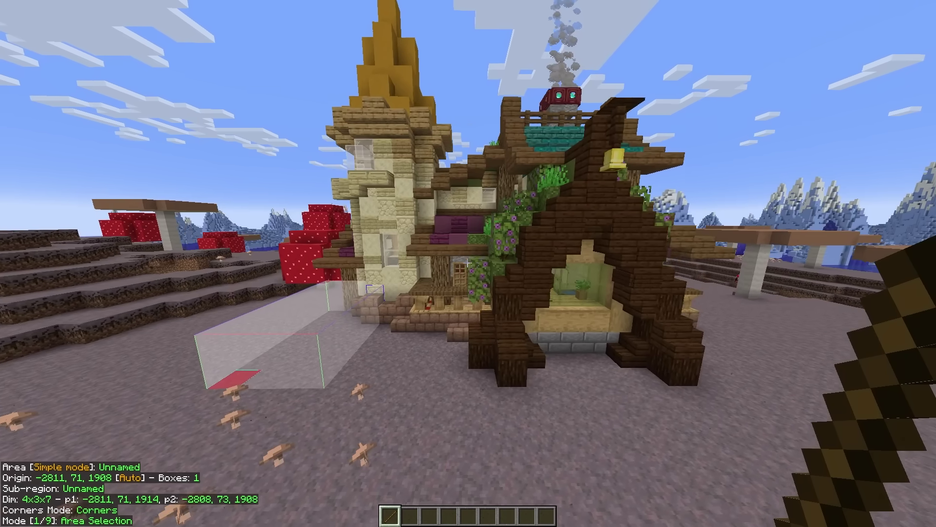
Place a dirt block in the air beyond the house's upper rear corner and set selection point 2 on it at x -2791, y 92, z 1897.
{"action": "key", "text": "space"}
{"action": "key", "text": "w"}
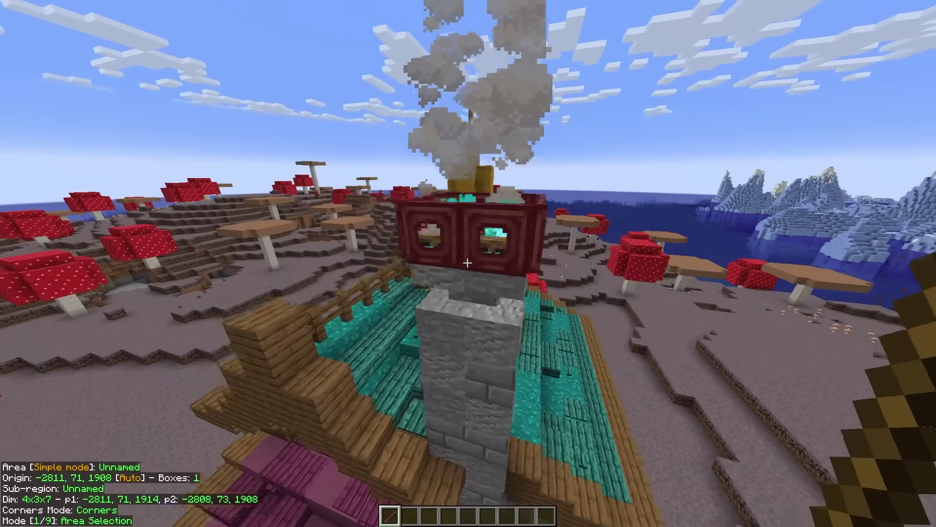
{"action": "key", "text": "s"}
{"action": "key", "text": "e"}
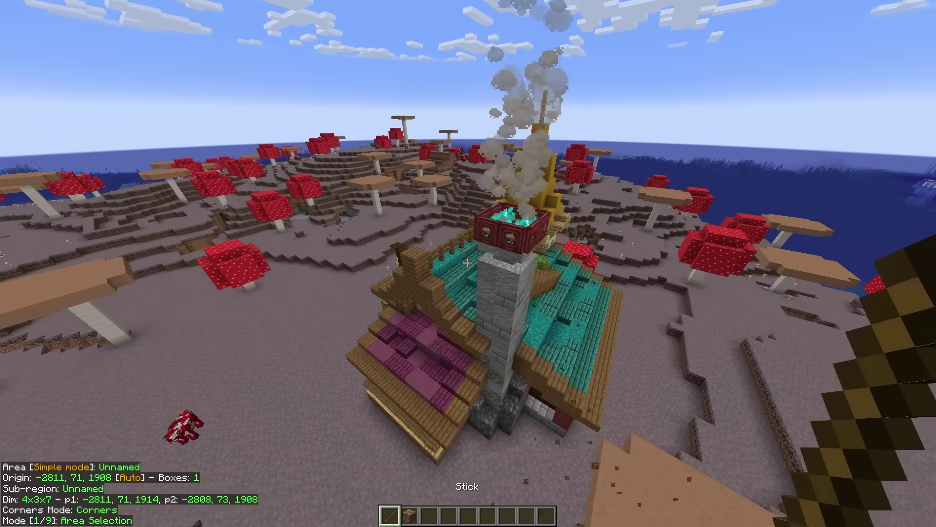
{"action": "key", "text": "a"}
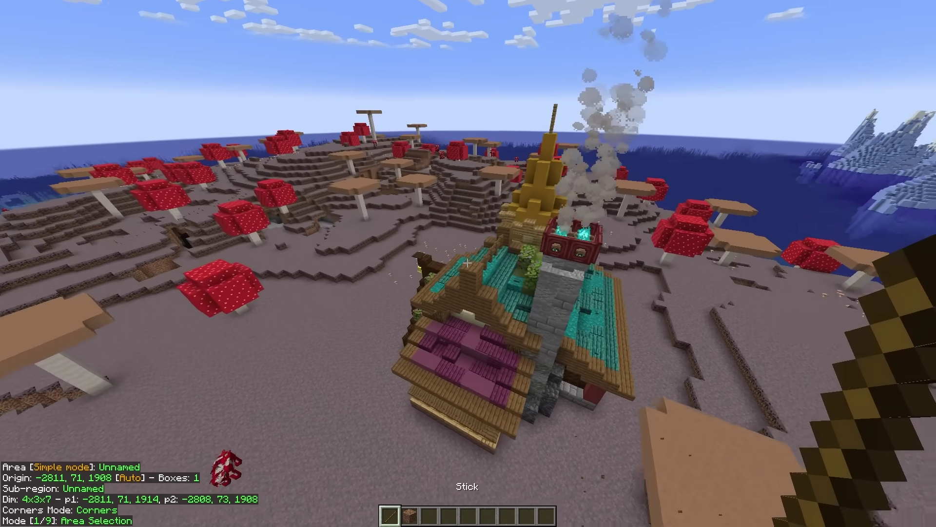
{"action": "key", "text": "w"}
{"action": "key", "text": "w"}
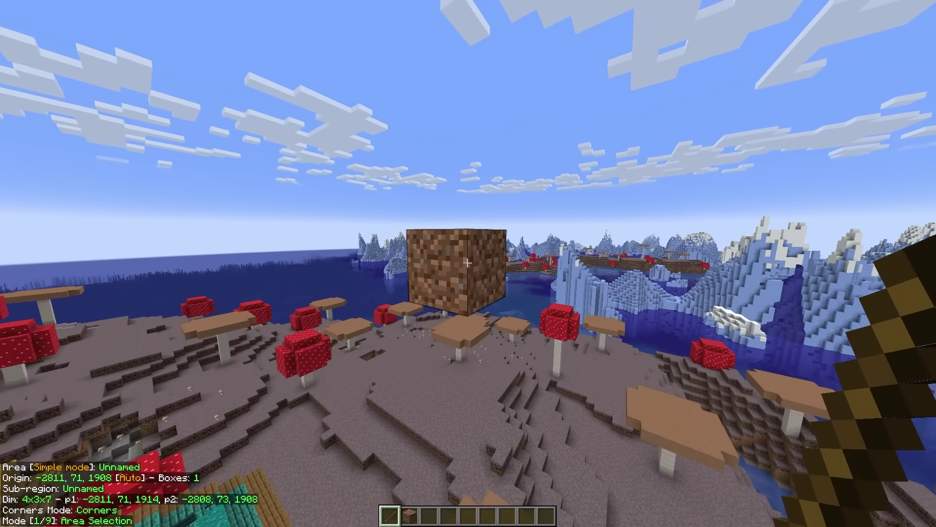
{"action": "right_click", "coordinate": [468, 263]}
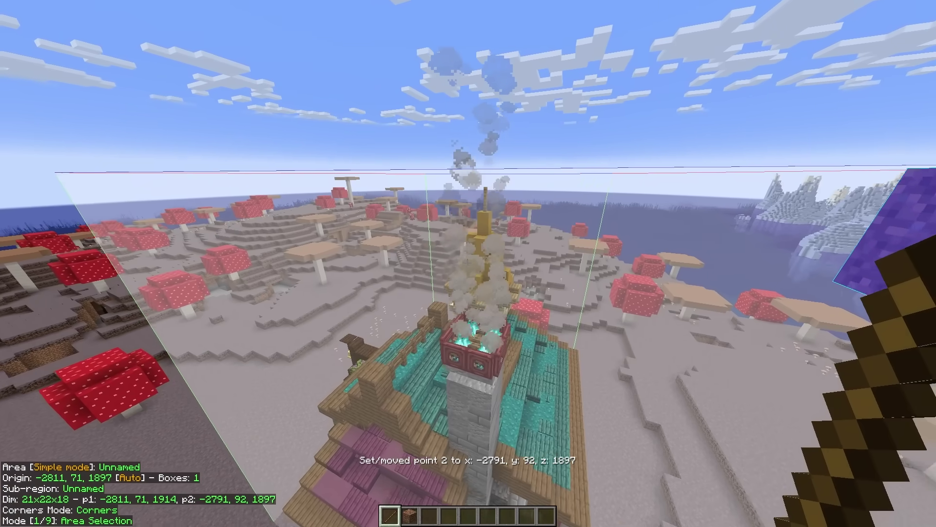
Move selection point 2 to distant terrain at x -2756, y 80, z 1792, then set it back on the floating dirt block.
{"action": "key", "text": "2"}
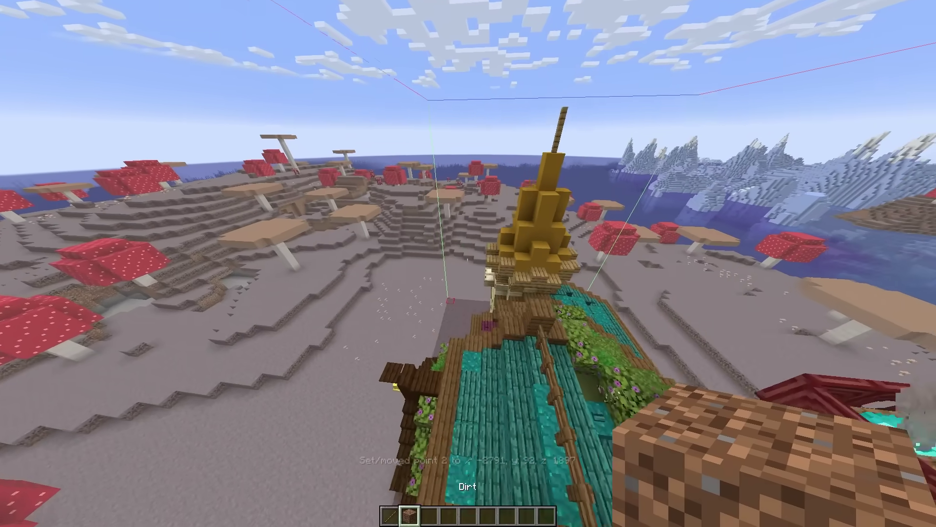
{"action": "key", "text": "1"}
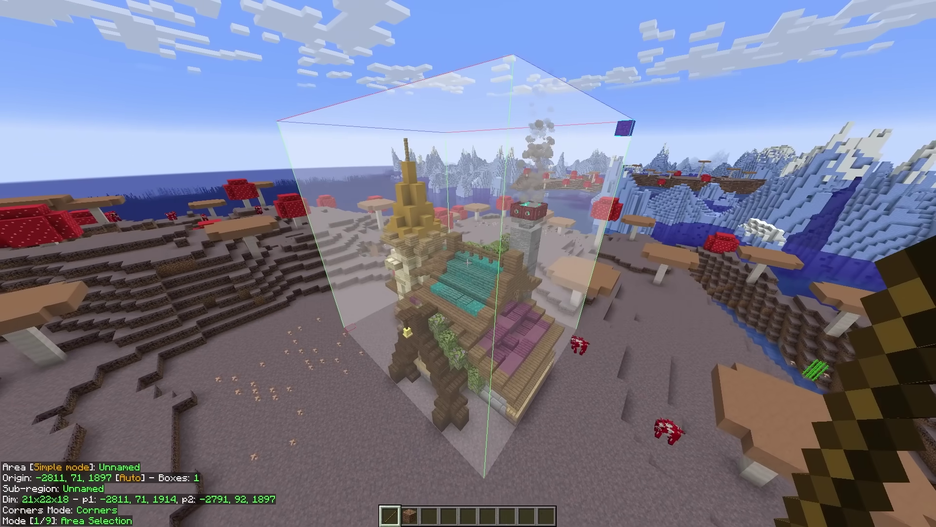
{"action": "key", "text": "w"}
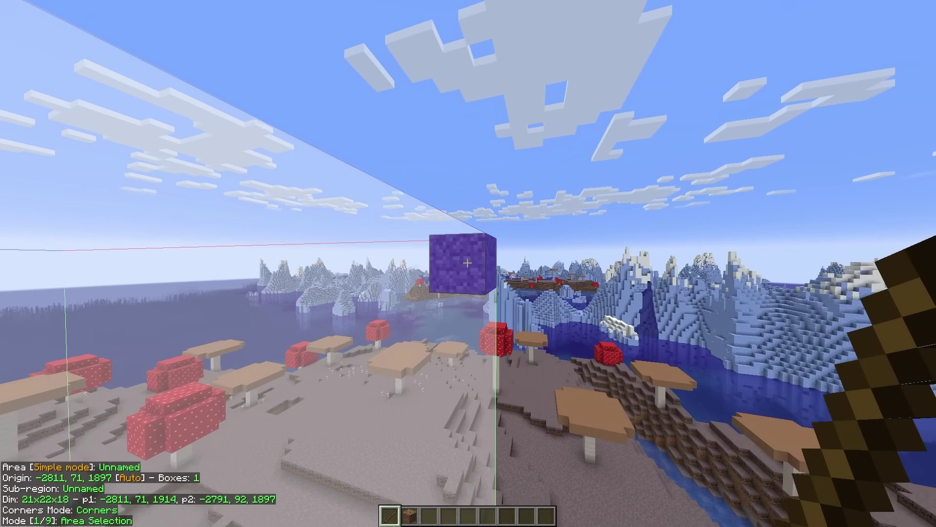
{"action": "right_click", "coordinate": [468, 263]}
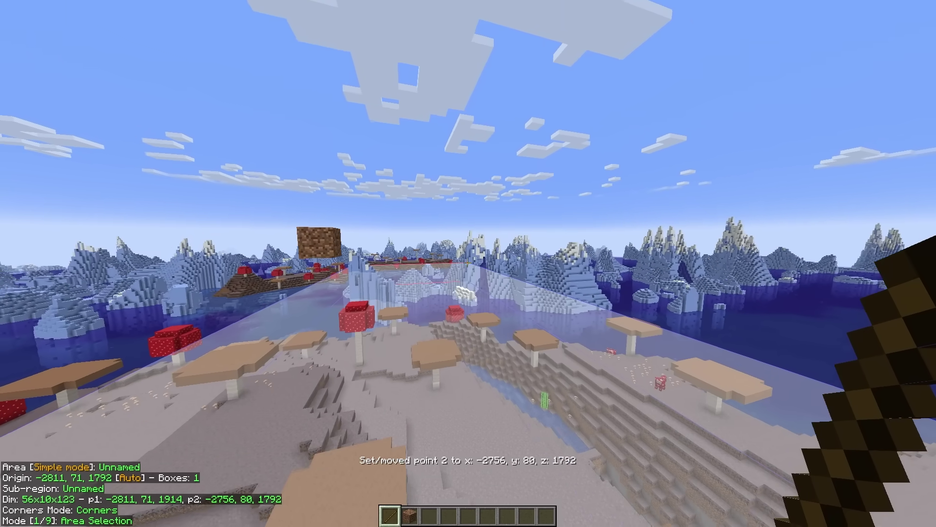
{"action": "right_click", "coordinate": [468, 263]}
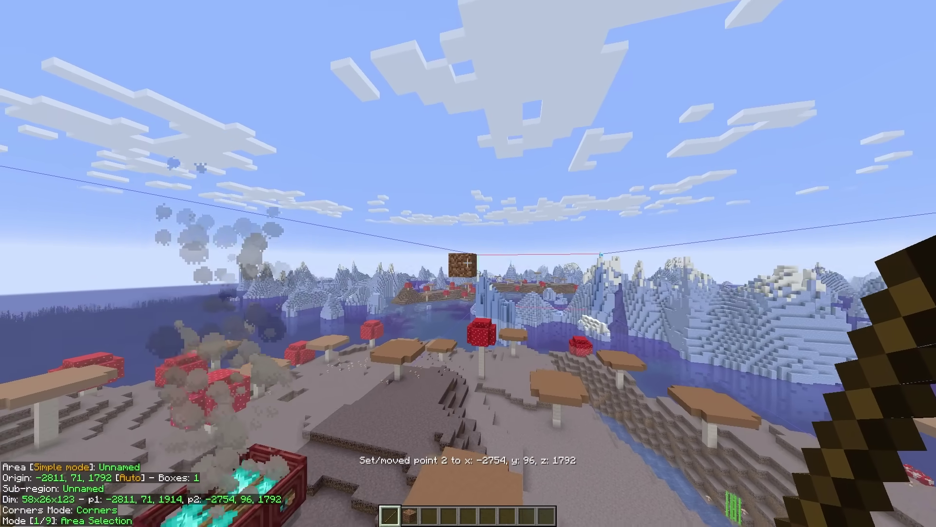
{"action": "right_click", "coordinate": [467, 263]}
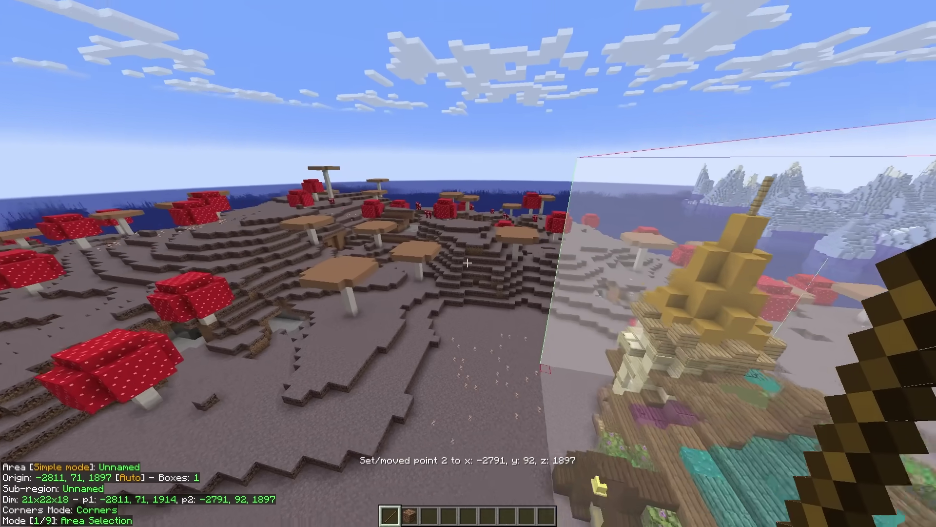
Move selection point 1 to several distant terrain spots, then set it back at x -2811, y 71, z 1914.
{"action": "left_click", "coordinate": [468, 263]}
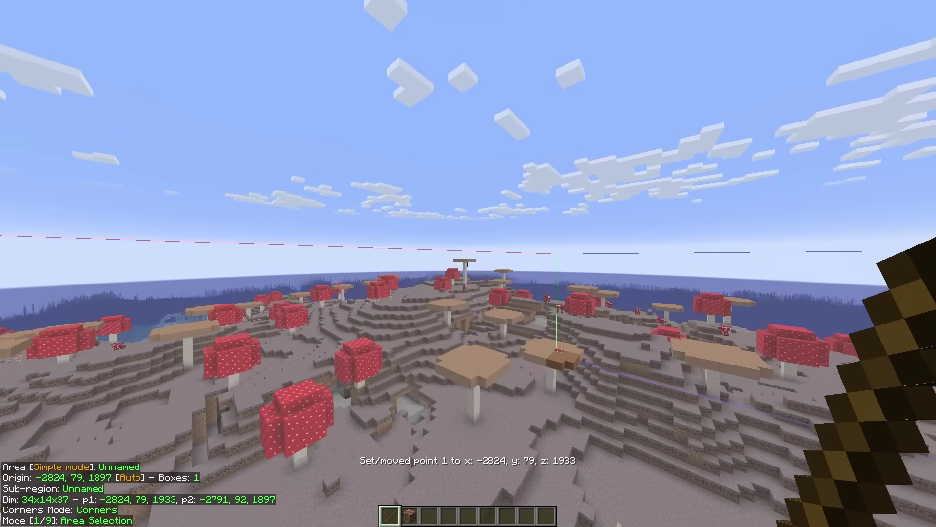
{"action": "left_click", "coordinate": [468, 262]}
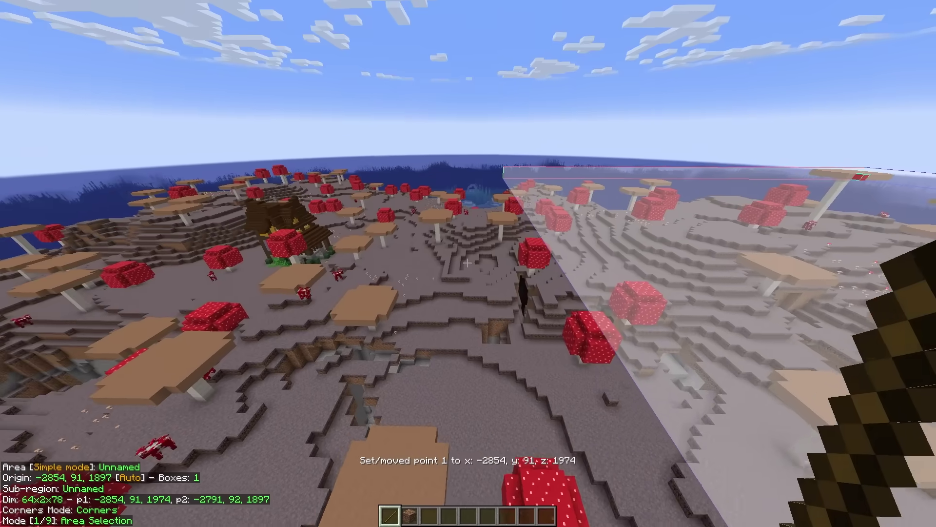
{"action": "left_click", "coordinate": [468, 263]}
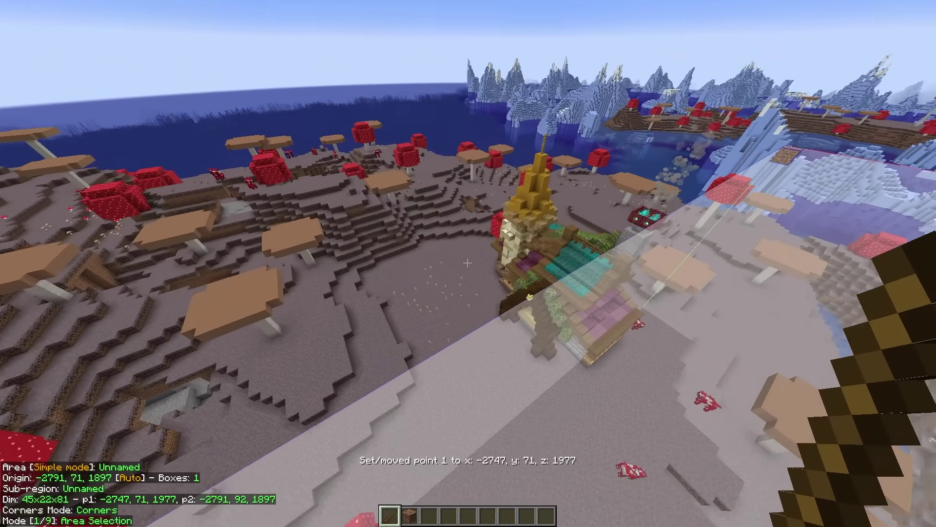
{"action": "left_click", "coordinate": [468, 263]}
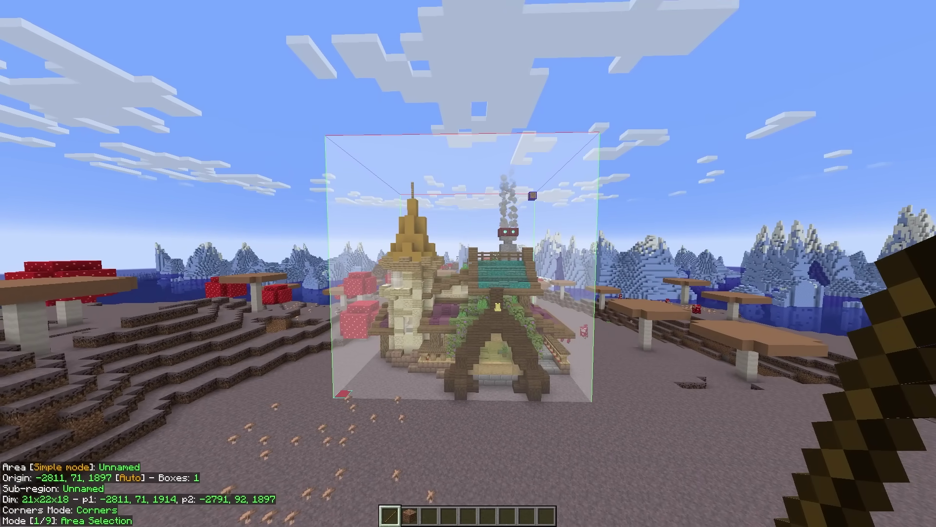
Move closer to the enclosed house and open Litematica's Area Editor for the selection.
{"action": "key", "text": "w"}
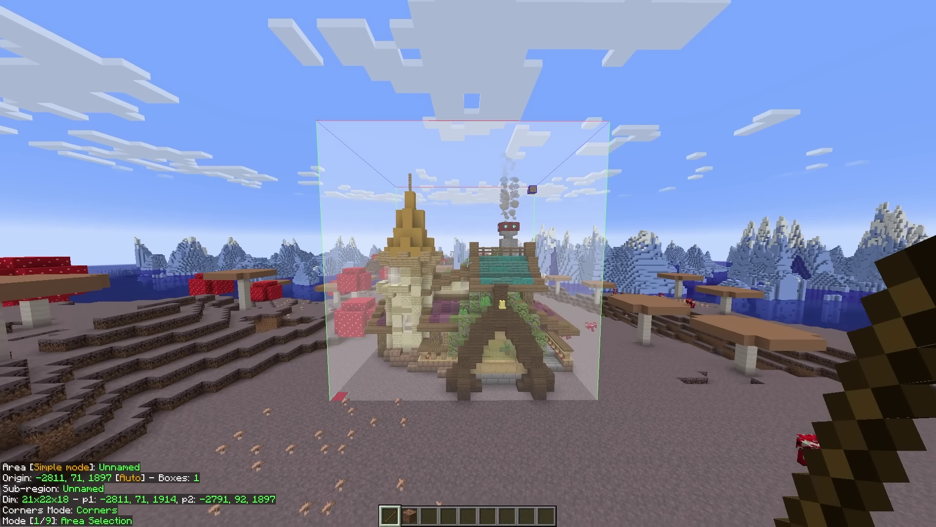
{"action": "key", "text": "w"}
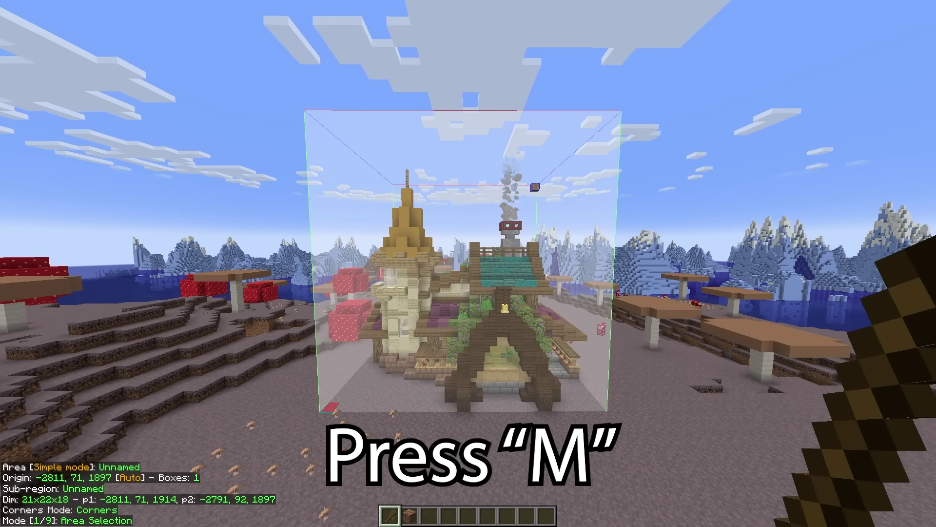
{"action": "key", "text": "m"}
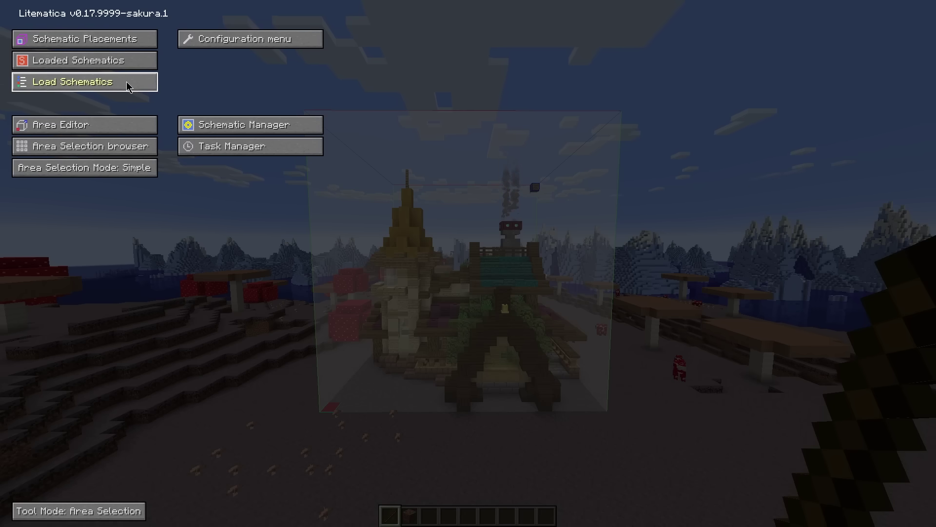
{"action": "left_click", "coordinate": [100, 129]}
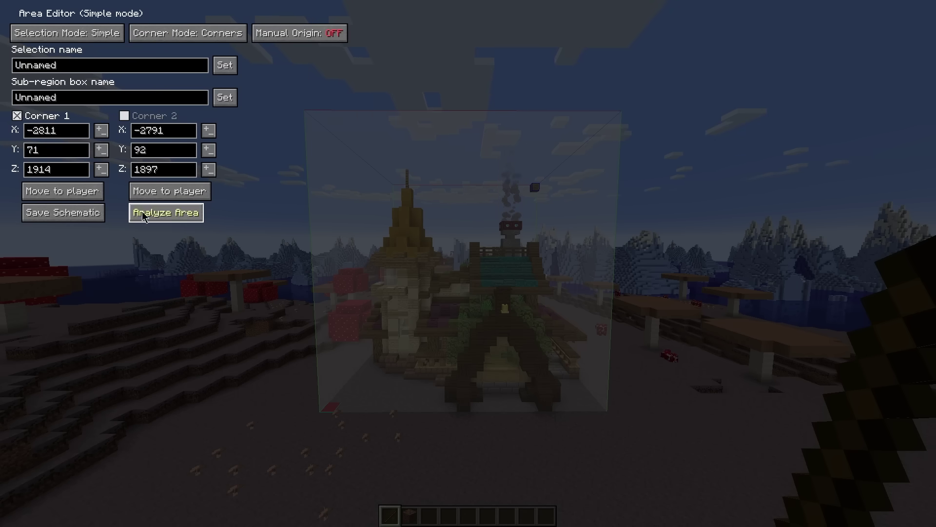
Save the selected area as a schematic named CoolHouse with entities ignored.
{"action": "left_click", "coordinate": [85, 218]}
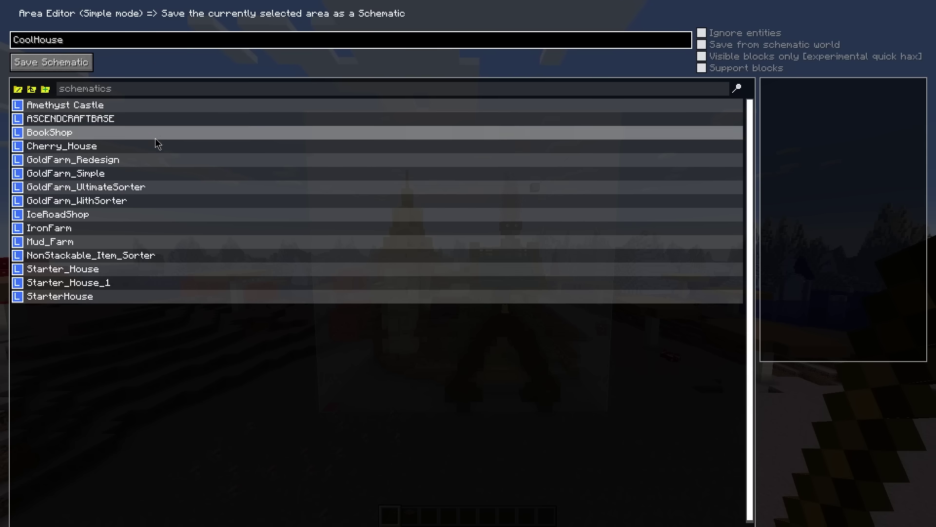
{"action": "type", "text": "_"}
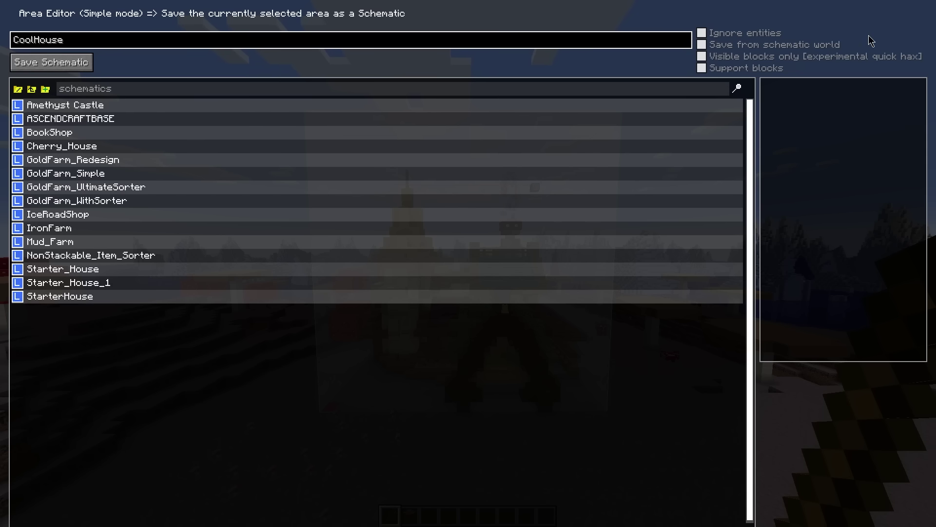
{"action": "left_click", "coordinate": [702, 33]}
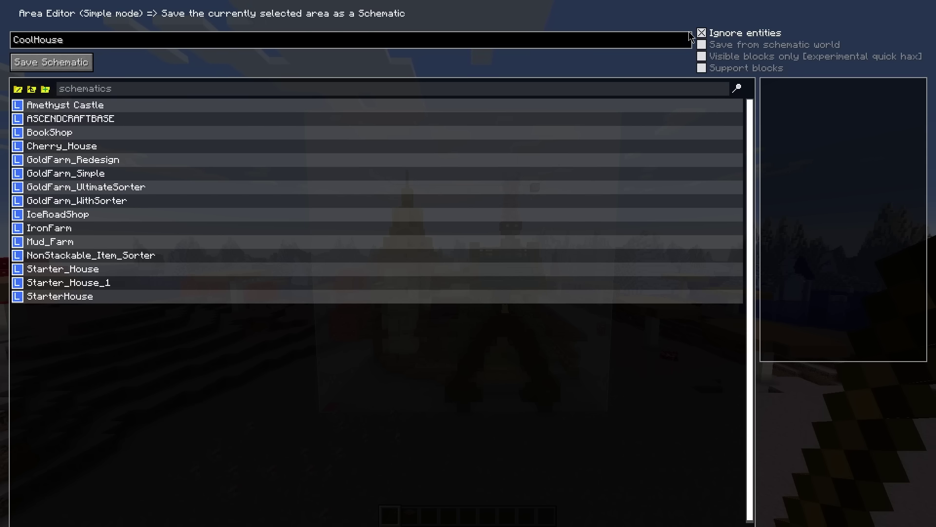
{"action": "left_click", "coordinate": [76, 71]}
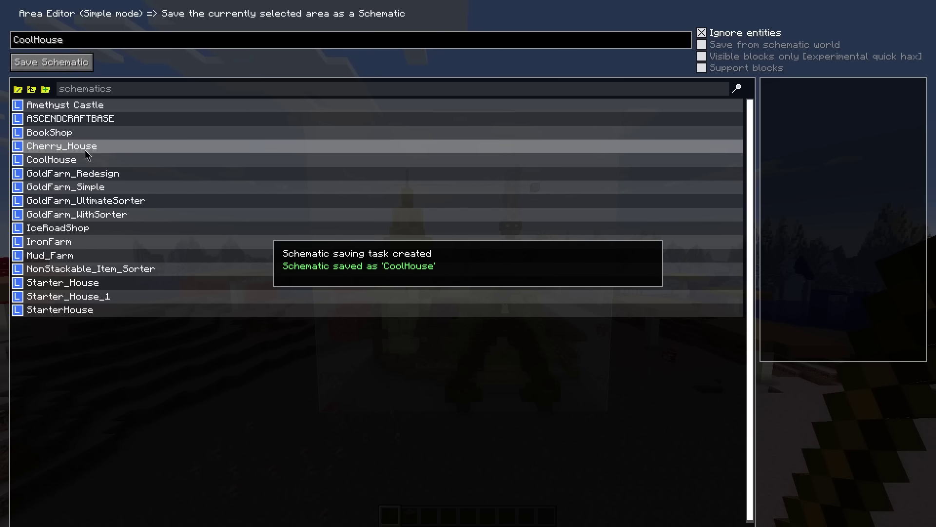
View the details of the saved CoolHouse schematic and close the Litematica screens.
{"action": "left_click", "coordinate": [73, 160]}
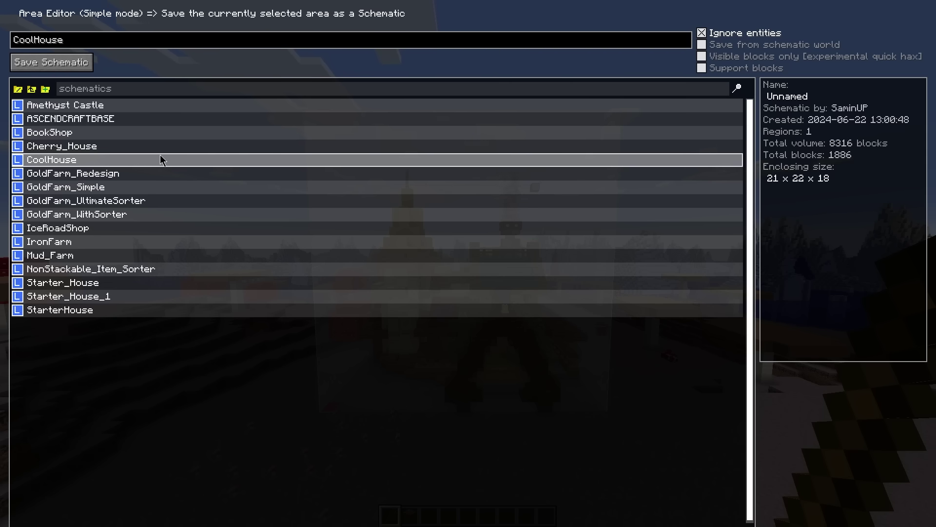
{"action": "key", "text": "Escape"}
{"action": "key", "text": "Escape"}
{"action": "key", "text": "Escape"}
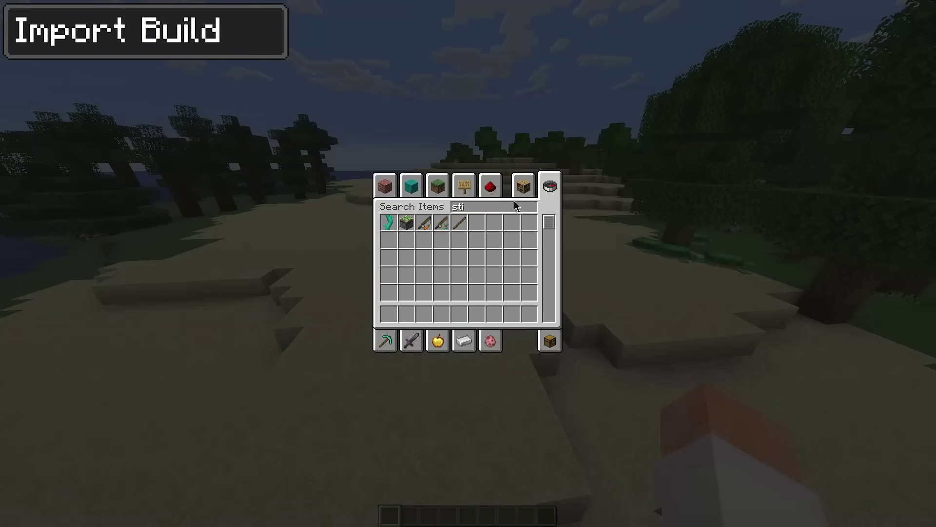
Equip a stick from the creative inventory in the beach world and walk to the shoreline.
{"action": "key", "text": "e"}
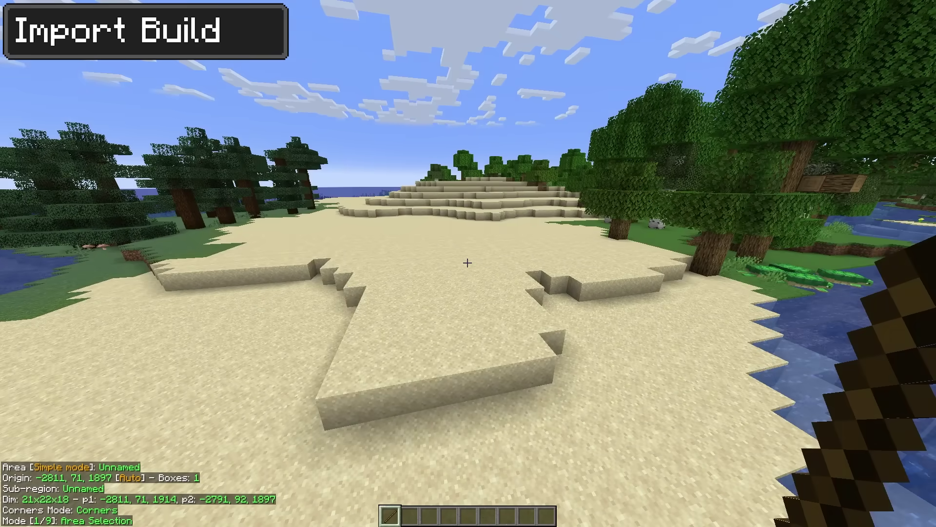
{"action": "key", "text": "w"}
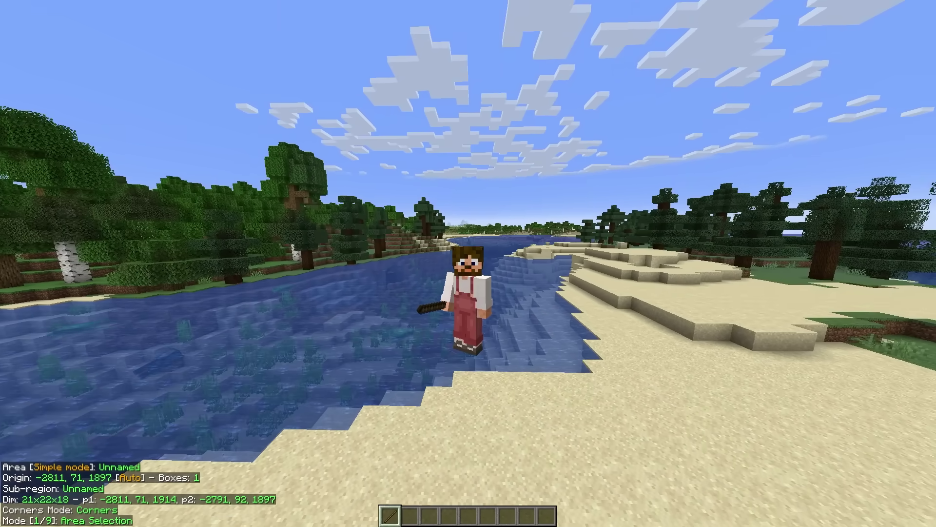
Switch the game to windowed mode and open the %appdata% Roaming folder in File Explorer.
{"action": "key", "text": "F11"}
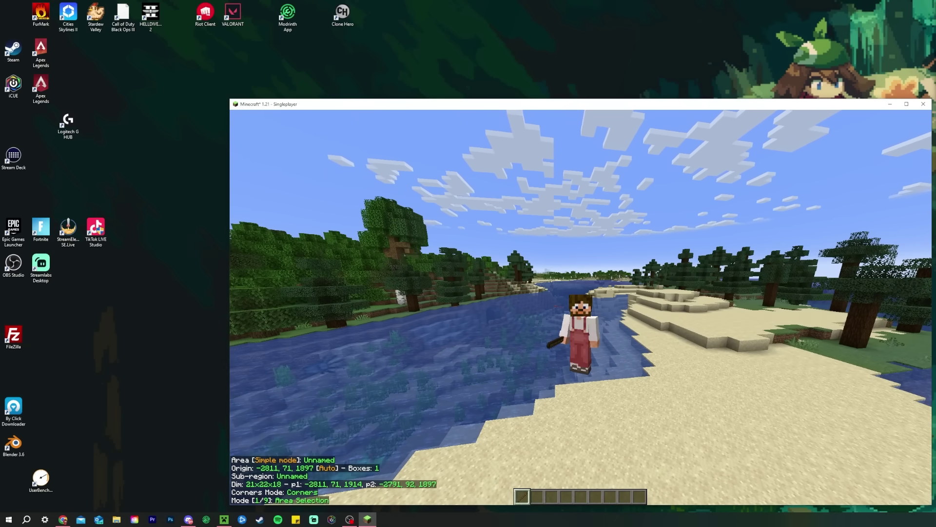
{"action": "key", "text": "super"}
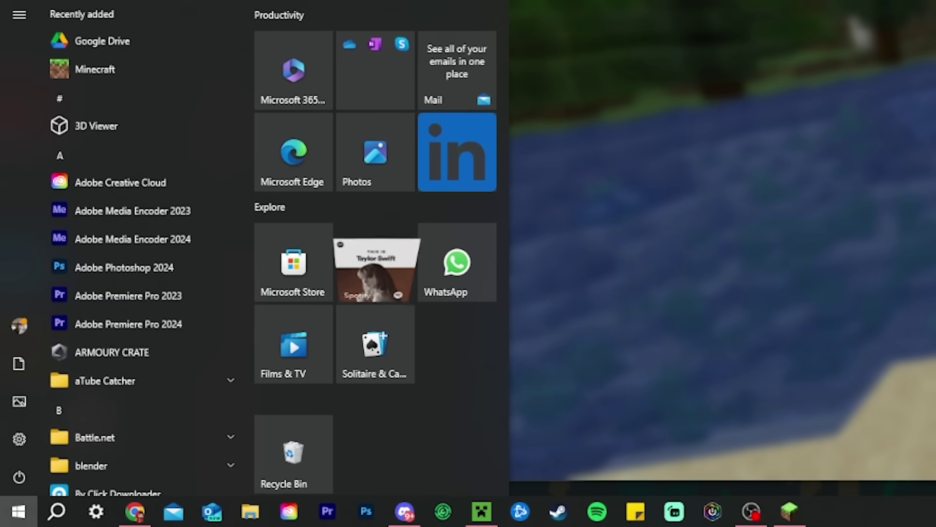
{"action": "type", "text": "%appdata%"}
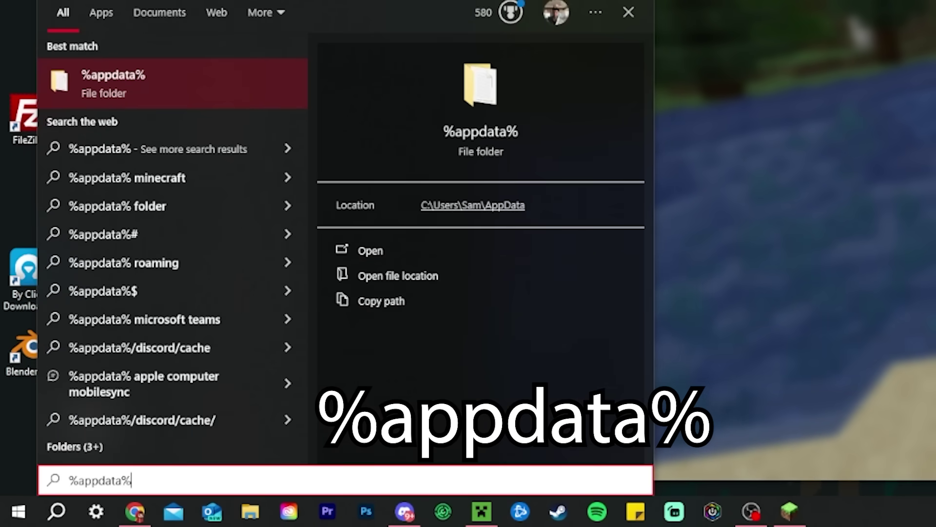
{"action": "key", "text": "Return"}
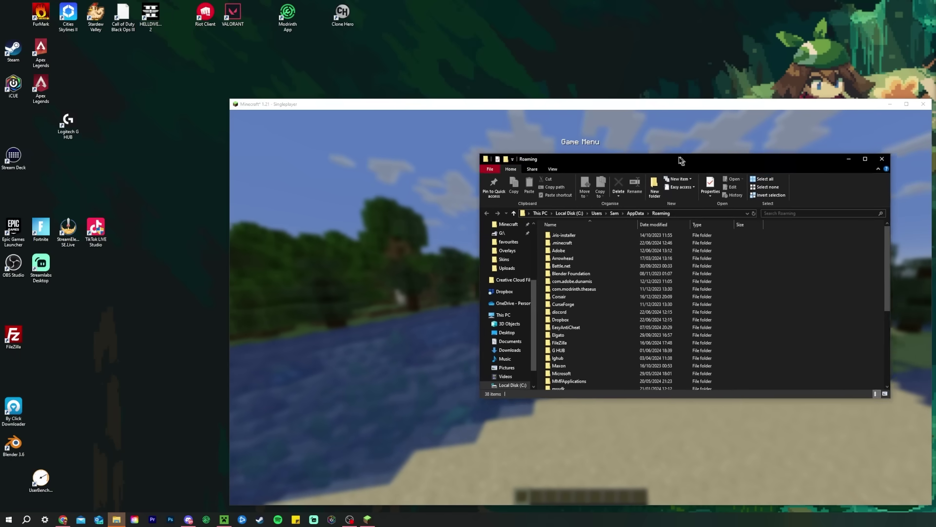
{"action": "left_click_drag", "start_coordinate": [682, 160], "coordinate": [611, 177]}
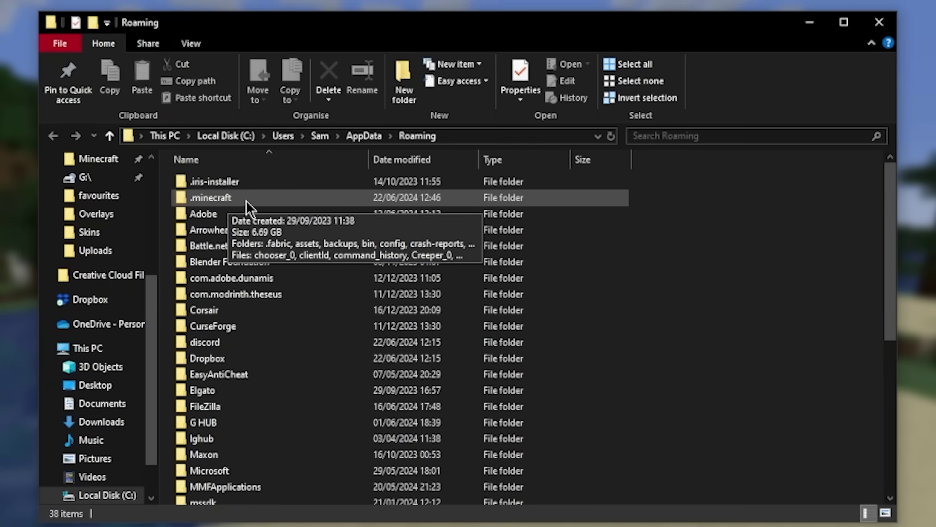
Open the .minecraft folder inside Roaming and go into its schematics folder.
{"action": "double_click", "coordinate": [246, 199]}
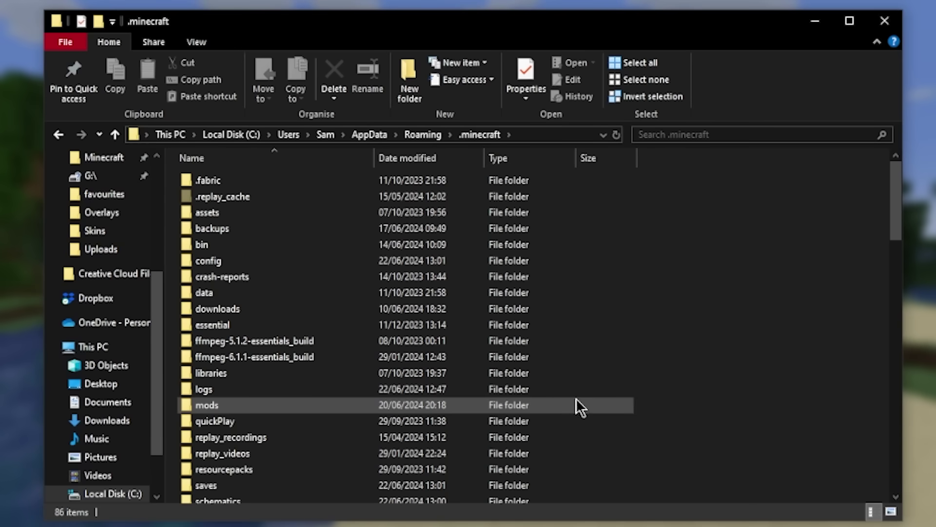
{"action": "left_click", "coordinate": [395, 407]}
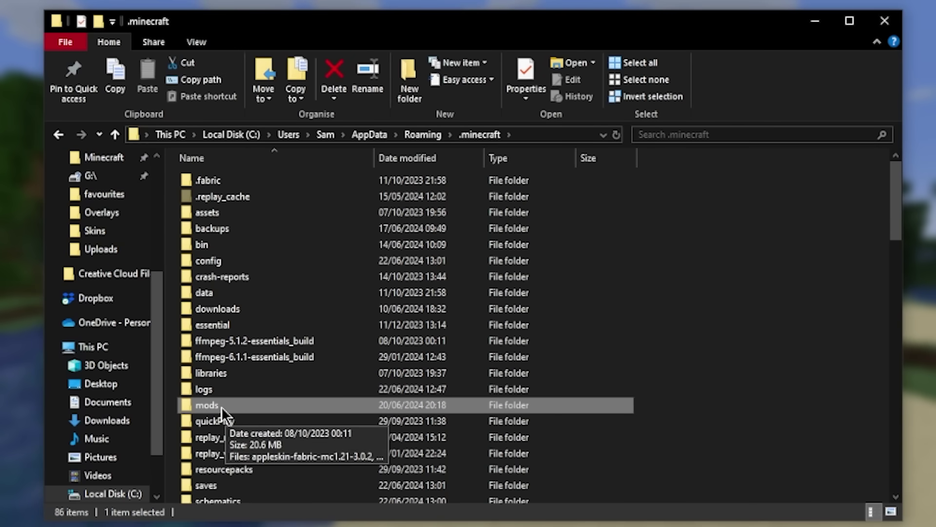
{"action": "left_click", "coordinate": [683, 402]}
{"action": "scroll", "coordinate": [530, 374], "scroll_direction": "down", "scroll_amount": 2}
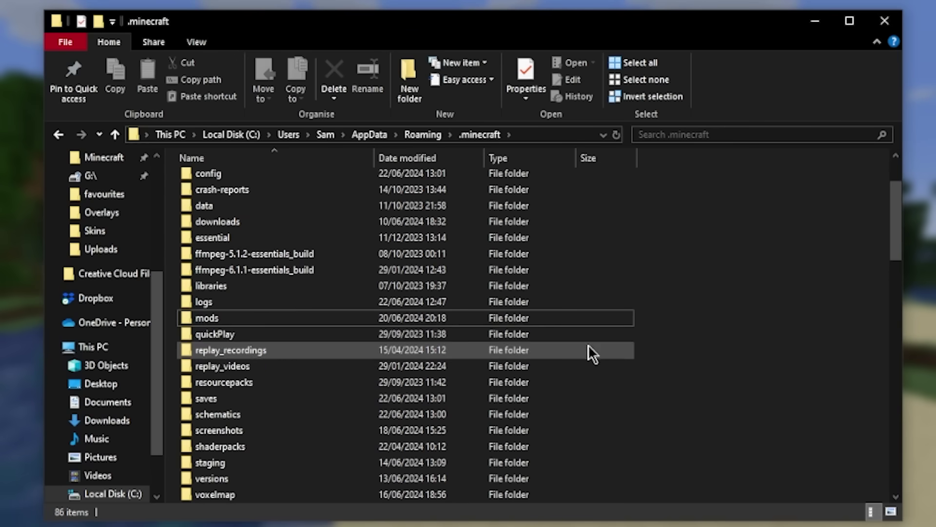
{"action": "left_click", "coordinate": [218, 414]}
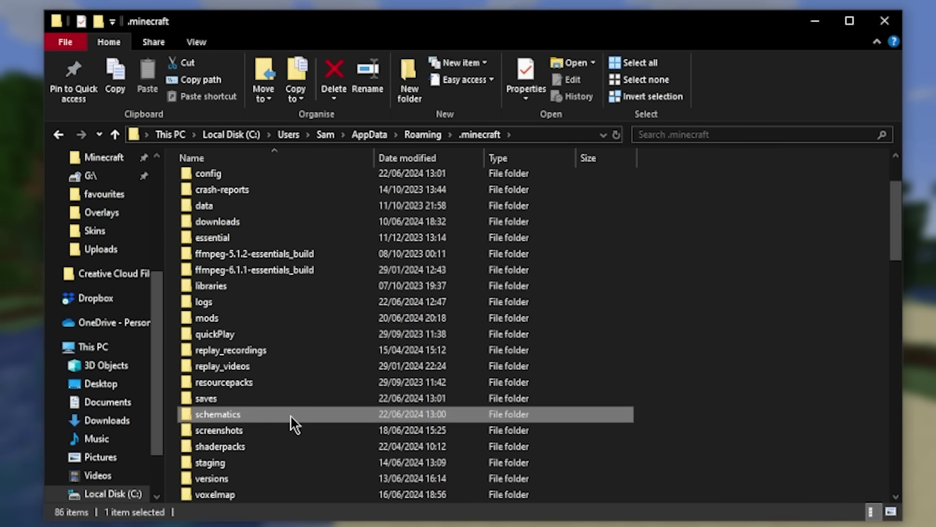
{"action": "double_click", "coordinate": [261, 414]}
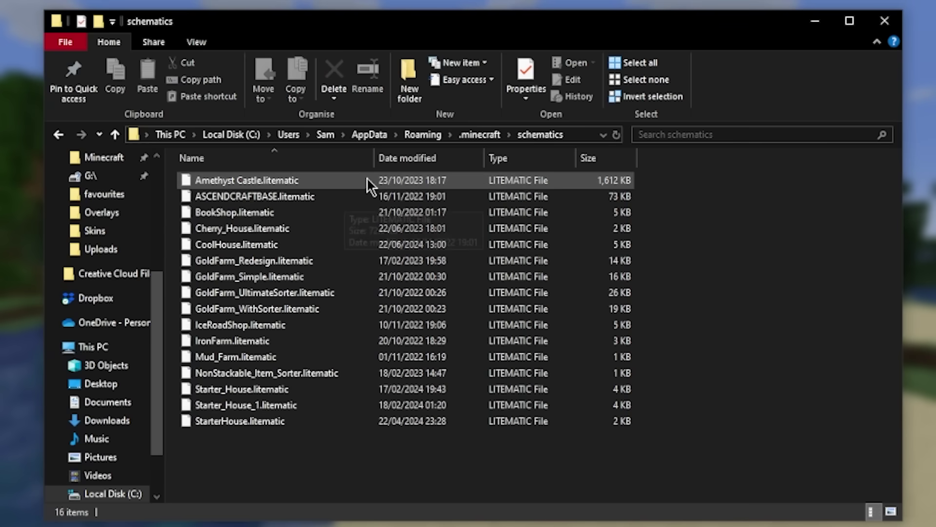